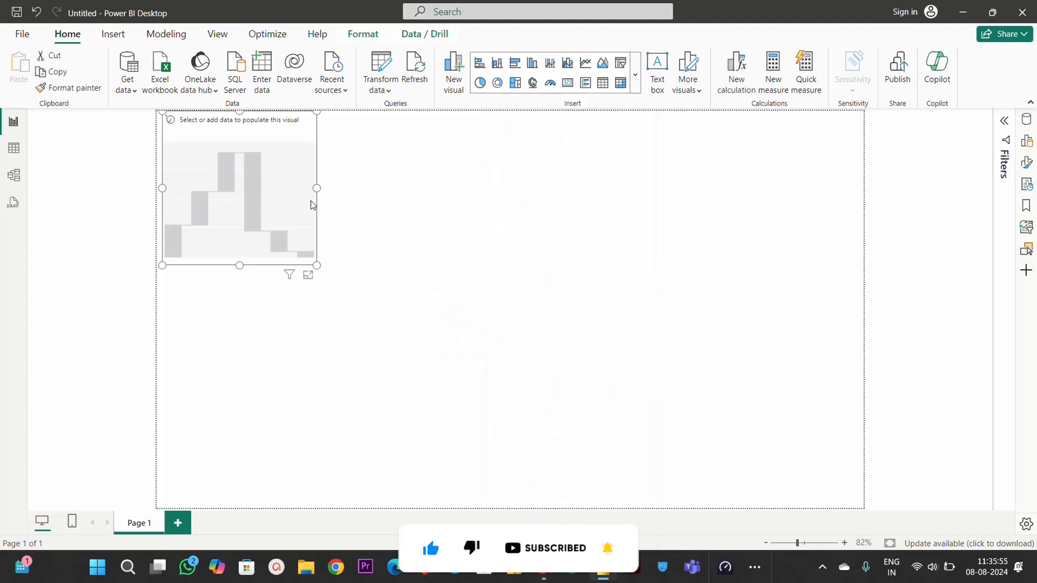
Enlarge the empty waterfall chart and move it to the middle of the report page.
{"action": "left_click_drag", "start_coordinate": [316, 265], "coordinate": [377, 298]}
{"action": "left_click_drag", "start_coordinate": [315, 210], "coordinate": [550, 314]}
Assign Month from Sheet1 to the waterfall chart's category and Sales to its Y-axis.
{"action": "left_click", "coordinate": [724, 333]}
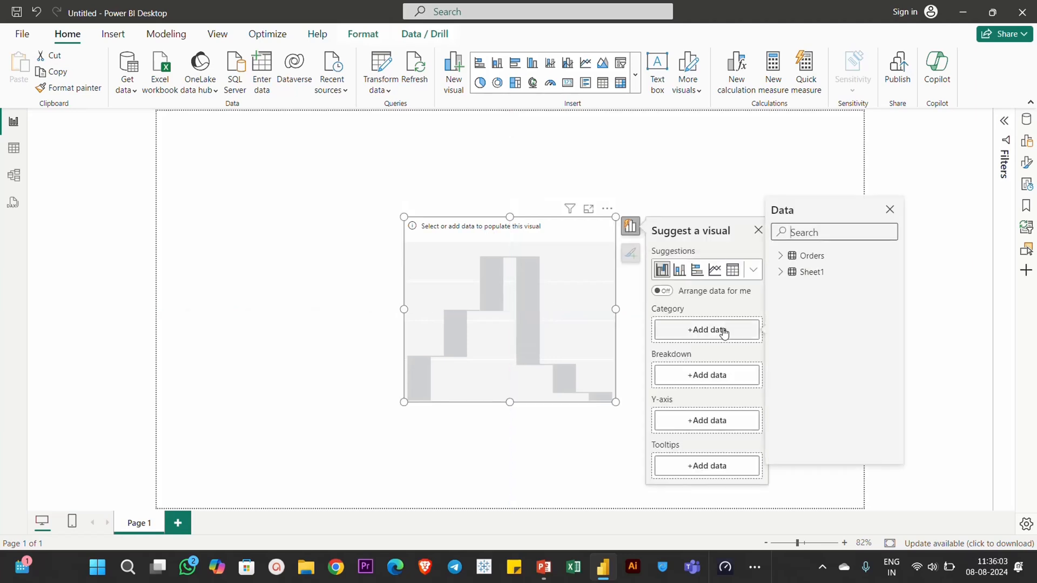
{"action": "left_click", "coordinate": [791, 271]}
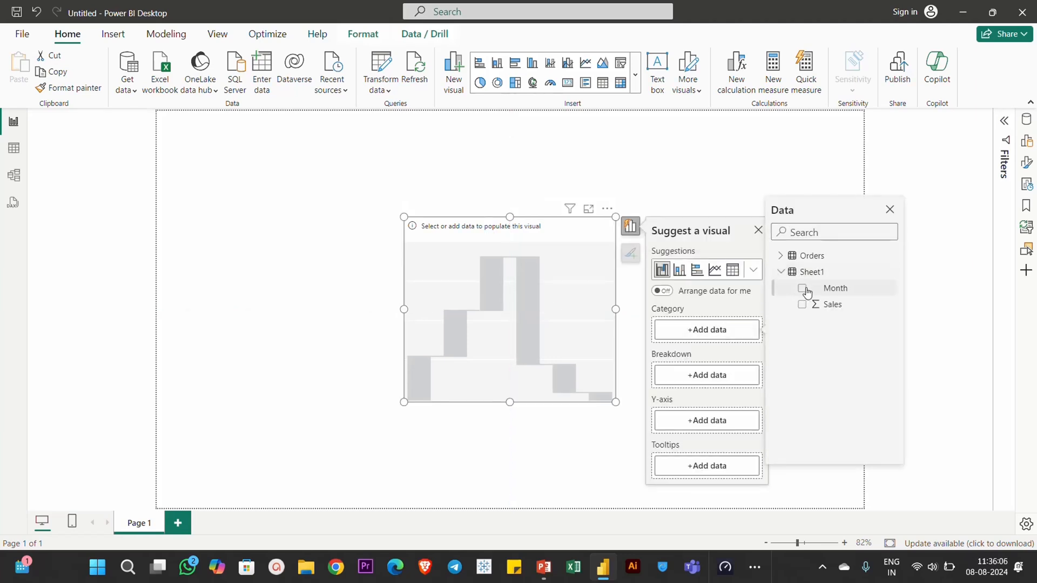
{"action": "left_click", "coordinate": [802, 288]}
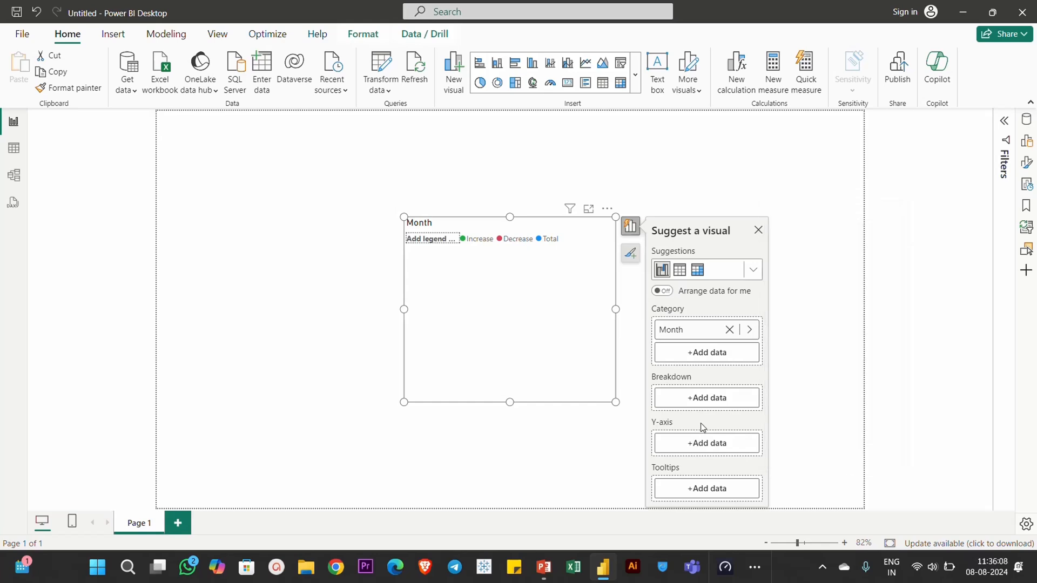
{"action": "left_click", "coordinate": [695, 443]}
{"action": "left_click", "coordinate": [780, 247]}
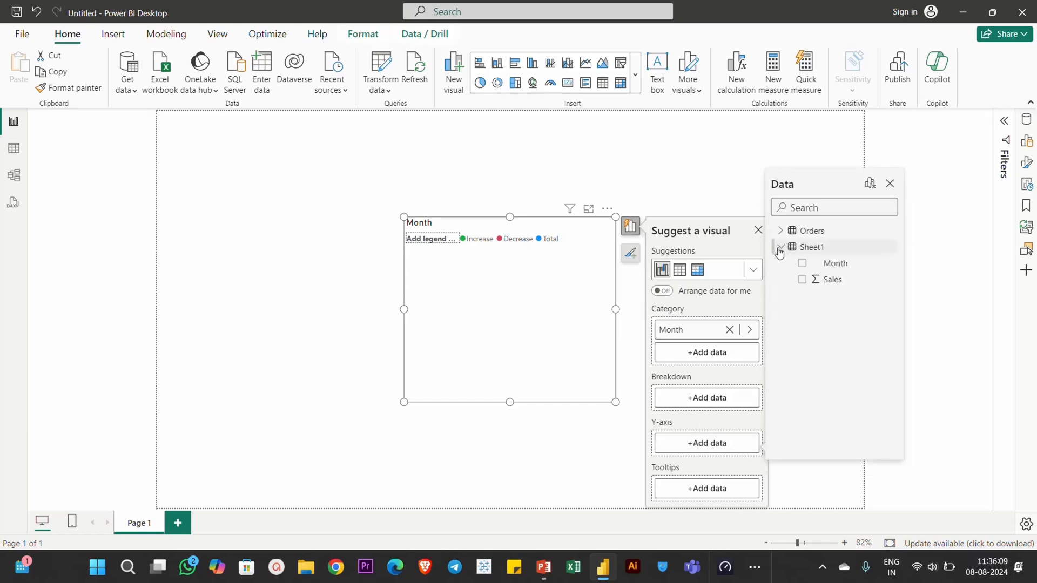
{"action": "left_click", "coordinate": [801, 279]}
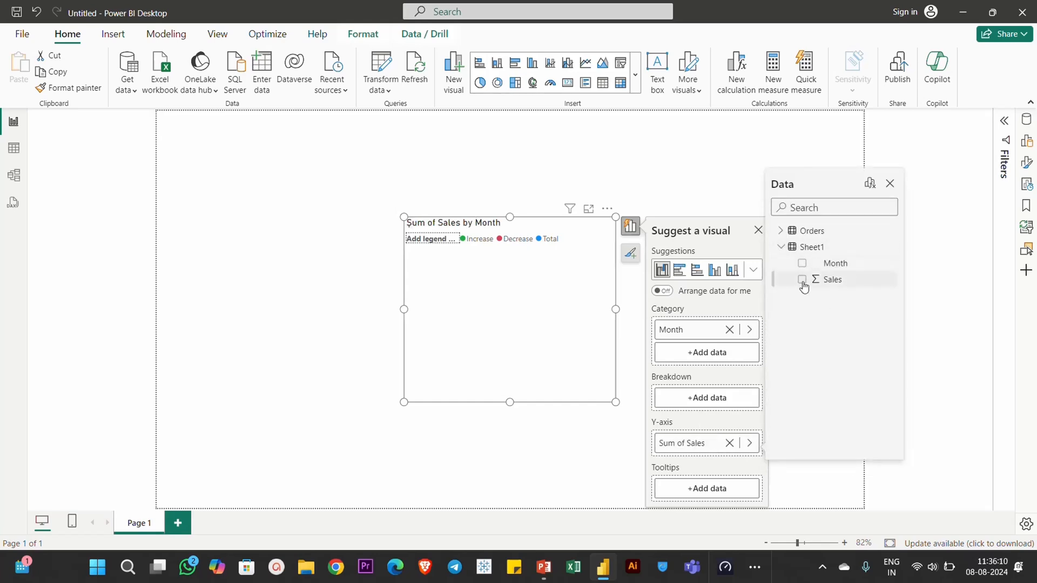
Widen the waterfall chart across most of the page and extend its lower edge to make it taller.
{"action": "left_click", "coordinate": [605, 166]}
{"action": "left_click_drag", "start_coordinate": [615, 311], "coordinate": [800, 317]}
{"action": "left_click_drag", "start_coordinate": [405, 308], "coordinate": [243, 305]}
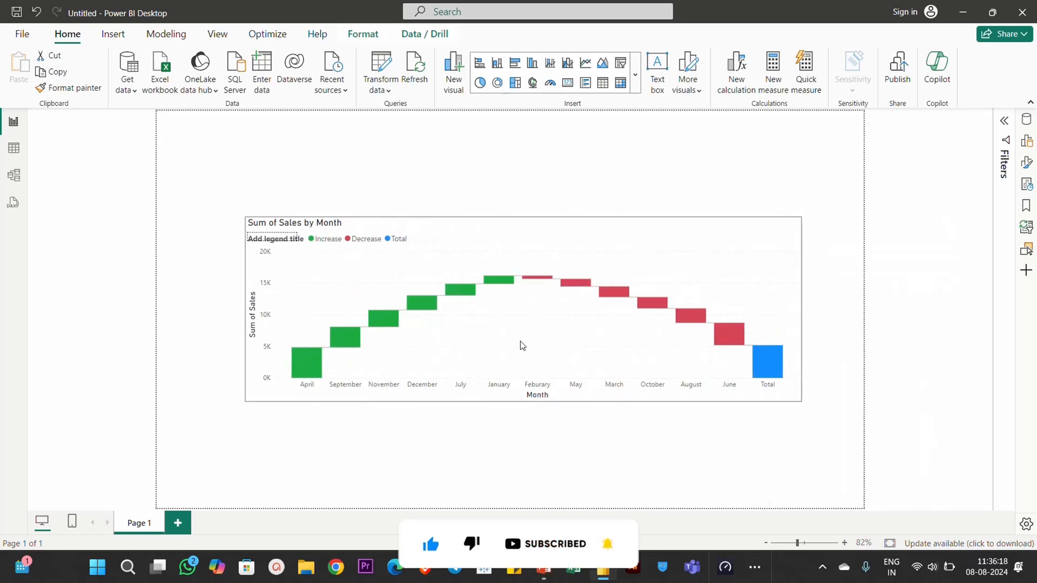
{"action": "left_click_drag", "start_coordinate": [530, 334], "coordinate": [535, 338]}
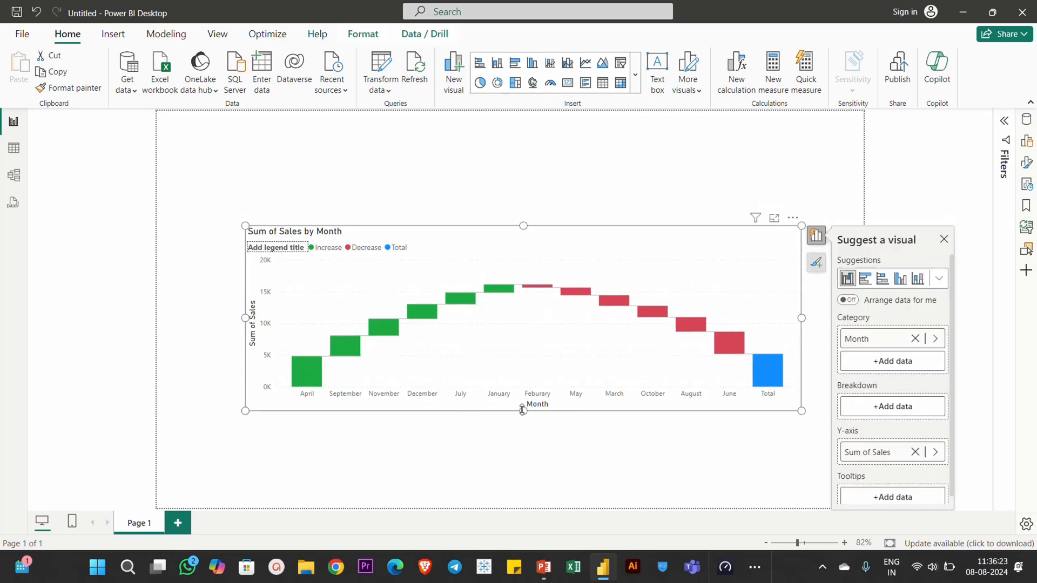
{"action": "left_click_drag", "start_coordinate": [523, 410], "coordinate": [523, 446]}
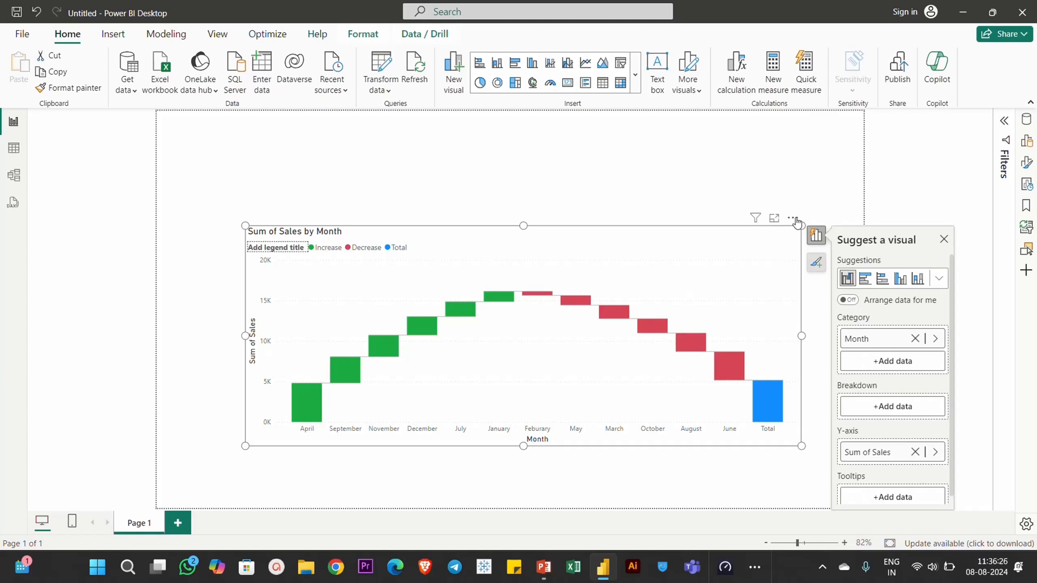
Sort the waterfall chart's axis by Month.
{"action": "left_click", "coordinate": [792, 219]}
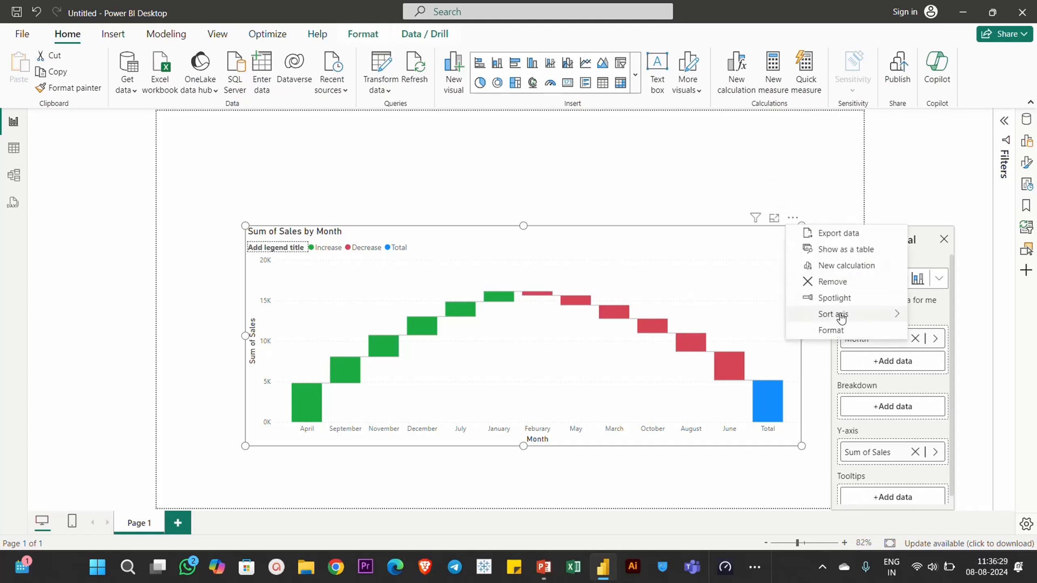
{"action": "mouse_move", "coordinate": [826, 318]}
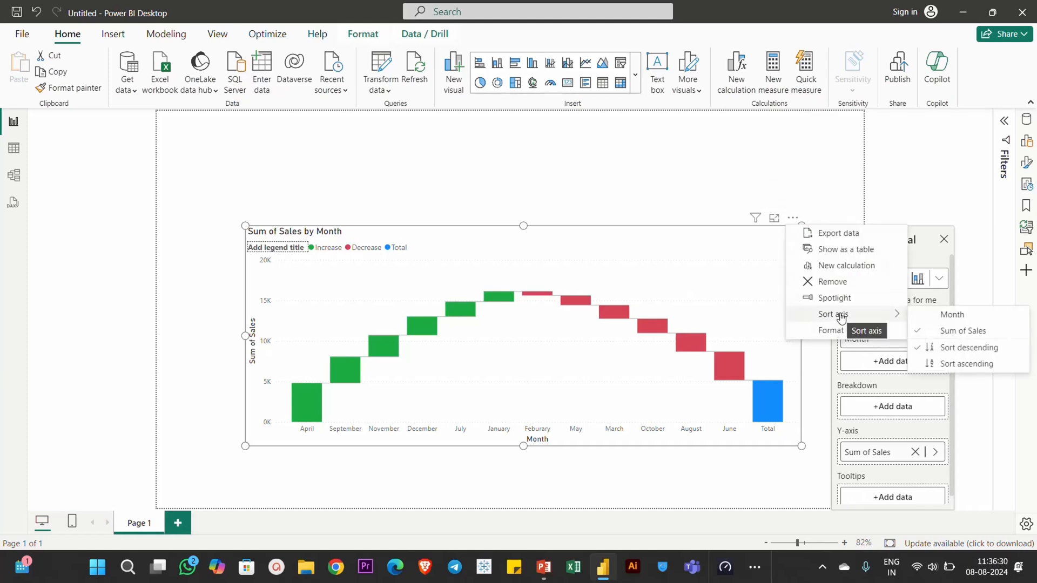
{"action": "left_click", "coordinate": [953, 315]}
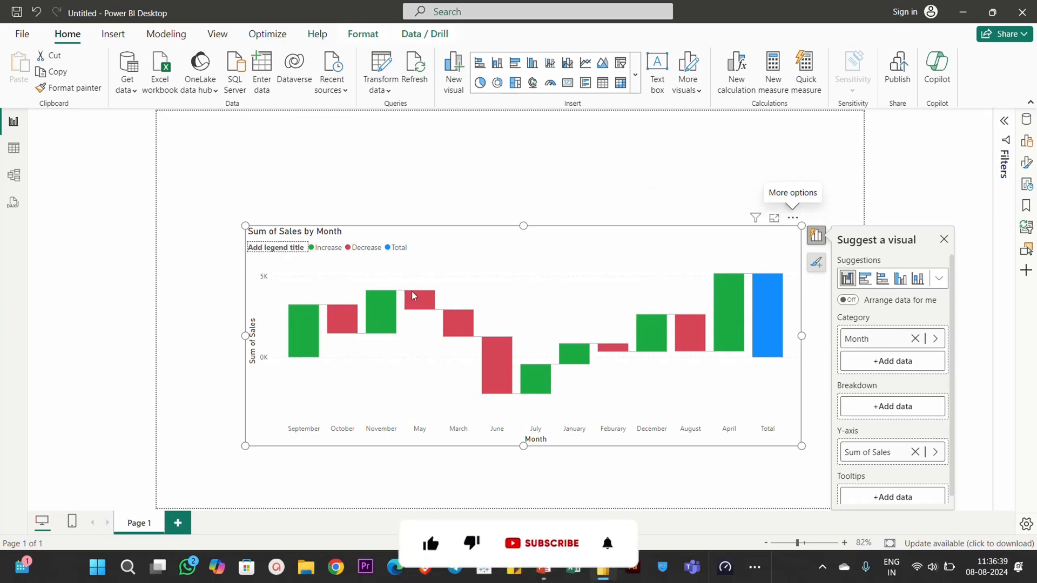
Increase the waterfall chart's height by extending its upper edge toward the top of the page.
{"action": "key", "text": "Escape"}
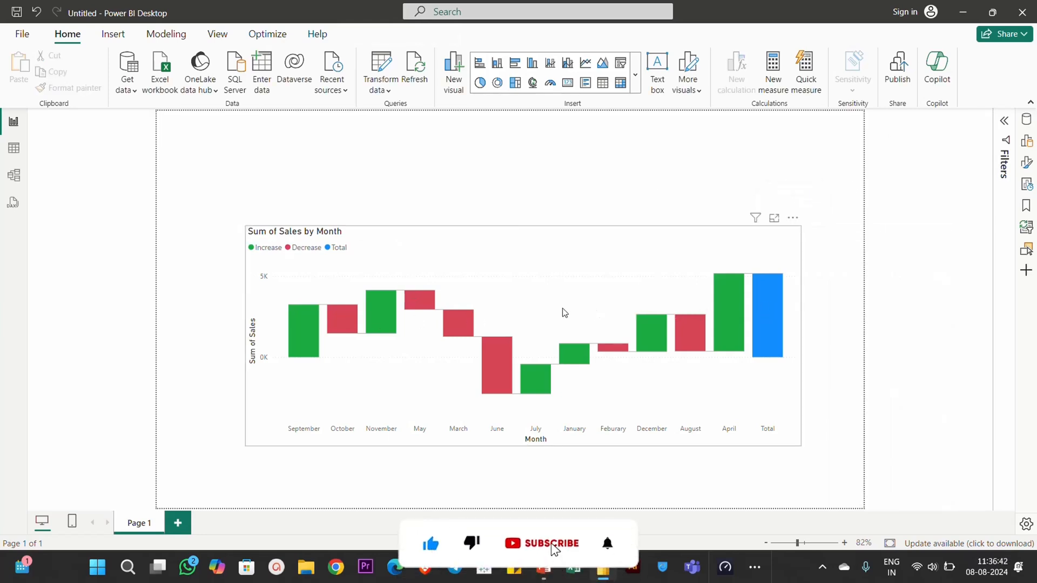
{"action": "left_click", "coordinate": [513, 229]}
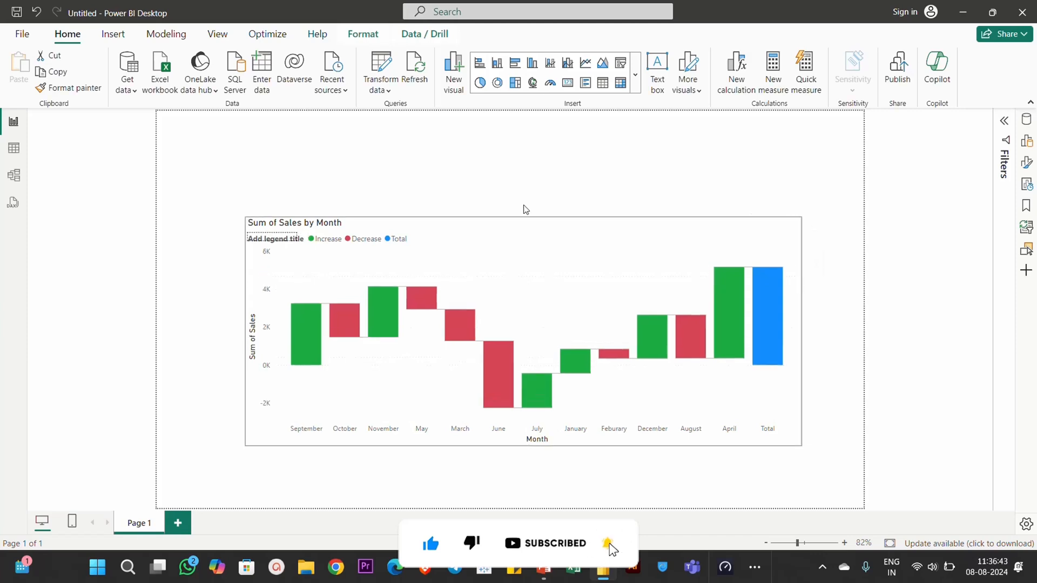
{"action": "left_click_drag", "start_coordinate": [525, 209], "coordinate": [526, 196]}
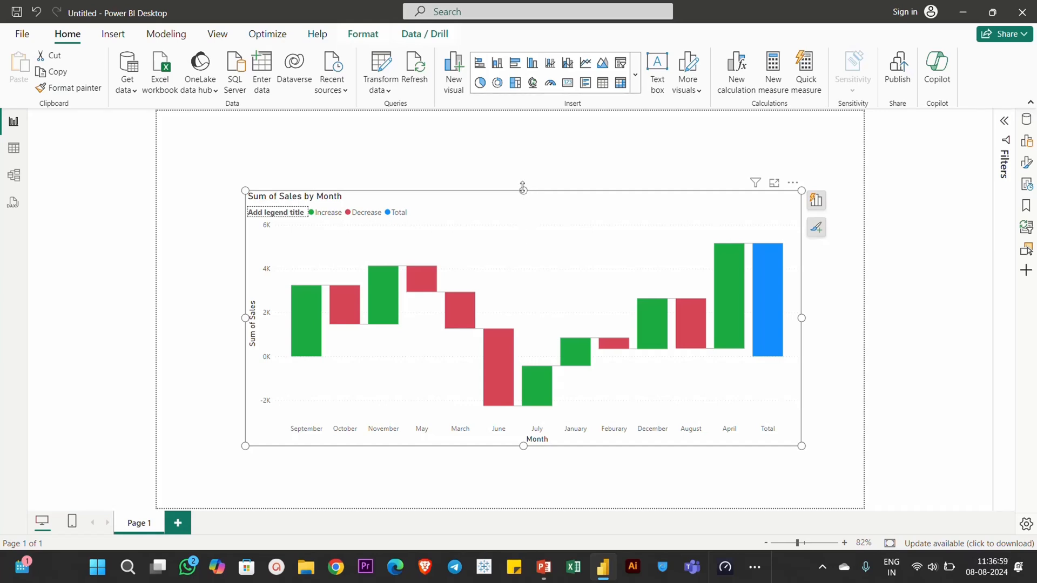
{"action": "left_click_drag", "start_coordinate": [522, 188], "coordinate": [524, 182]}
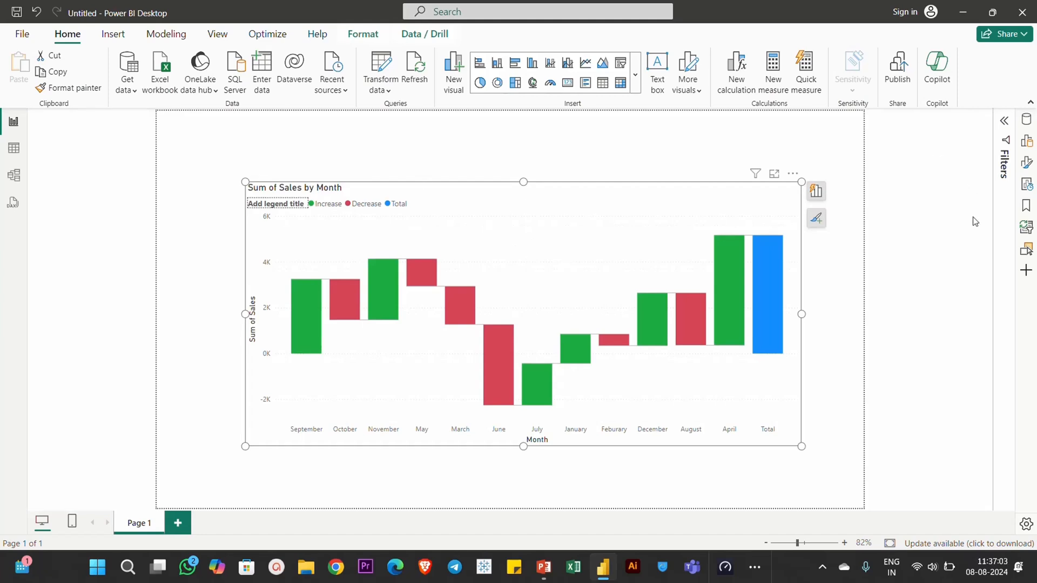
Open the waterfall chart's formatting settings and examine the title toggle and the X-axis options.
{"action": "left_click", "coordinate": [1025, 170]}
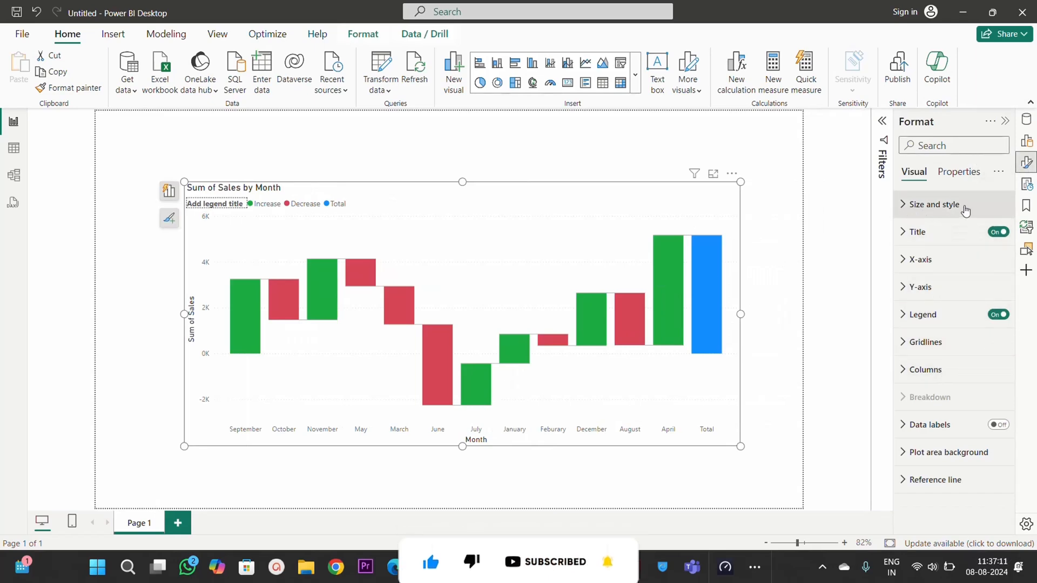
{"action": "left_click", "coordinate": [999, 233]}
{"action": "left_click", "coordinate": [999, 234]}
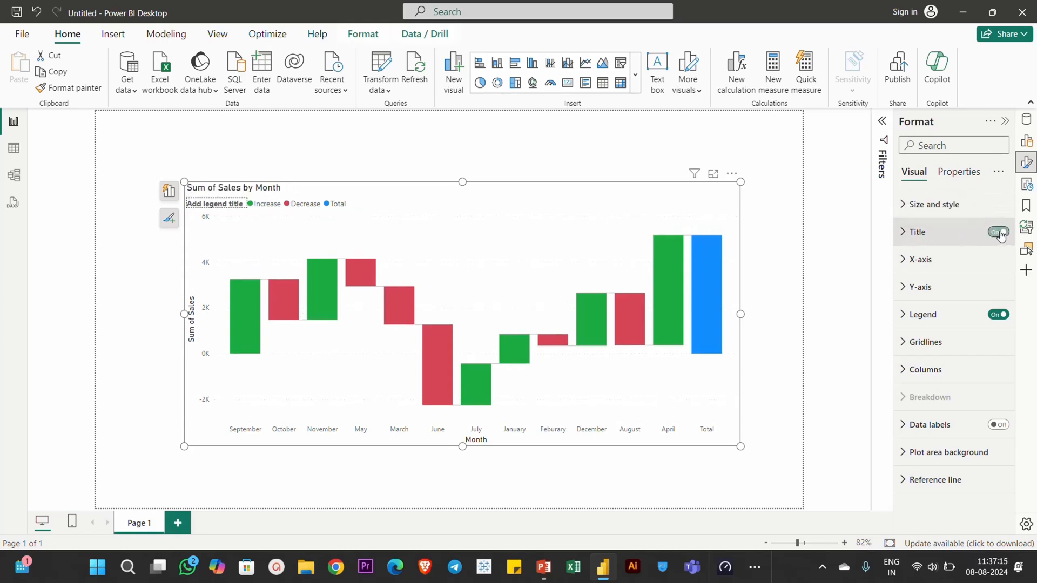
{"action": "left_click", "coordinate": [918, 259]}
{"action": "scroll", "coordinate": [930, 364], "scroll_direction": "down", "scroll_amount": 5}
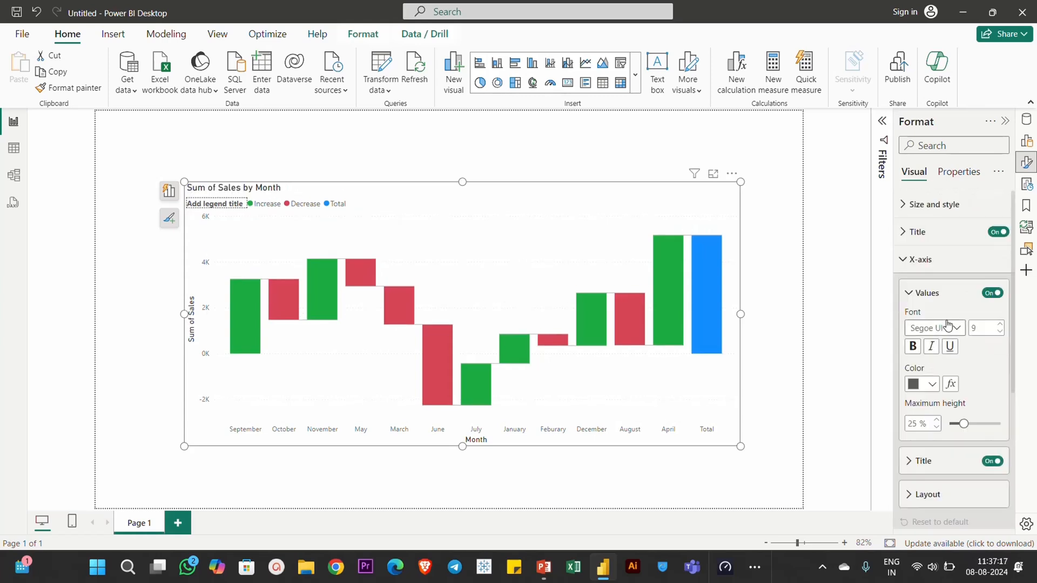
{"action": "left_click", "coordinate": [934, 297]}
{"action": "scroll", "coordinate": [931, 281], "scroll_direction": "up", "scroll_amount": 5}
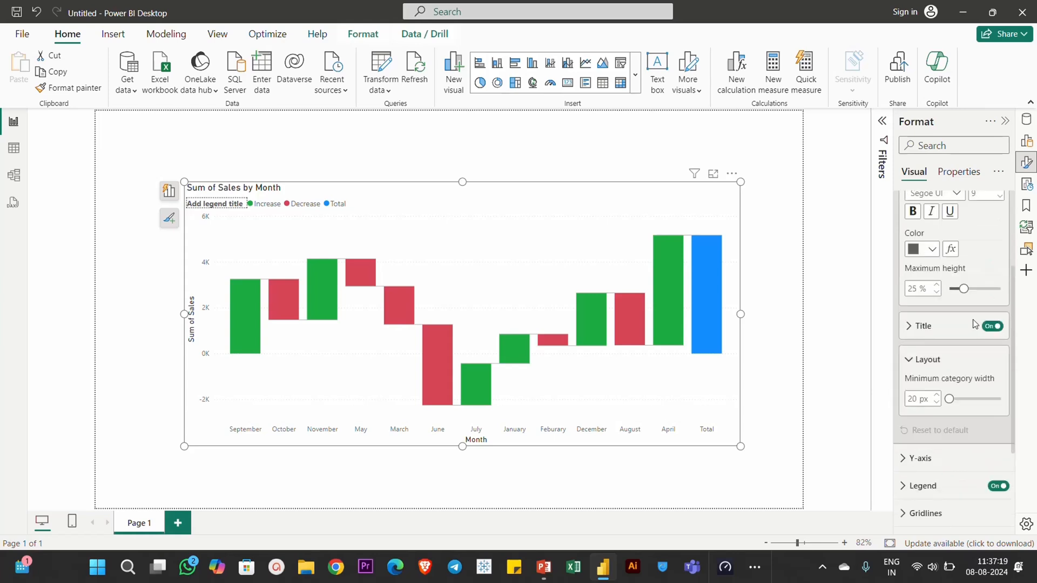
{"action": "left_click", "coordinate": [923, 261]}
Examine the waterfall chart's Y-axis range, values and title options and its gridline options.
{"action": "left_click", "coordinate": [931, 287]}
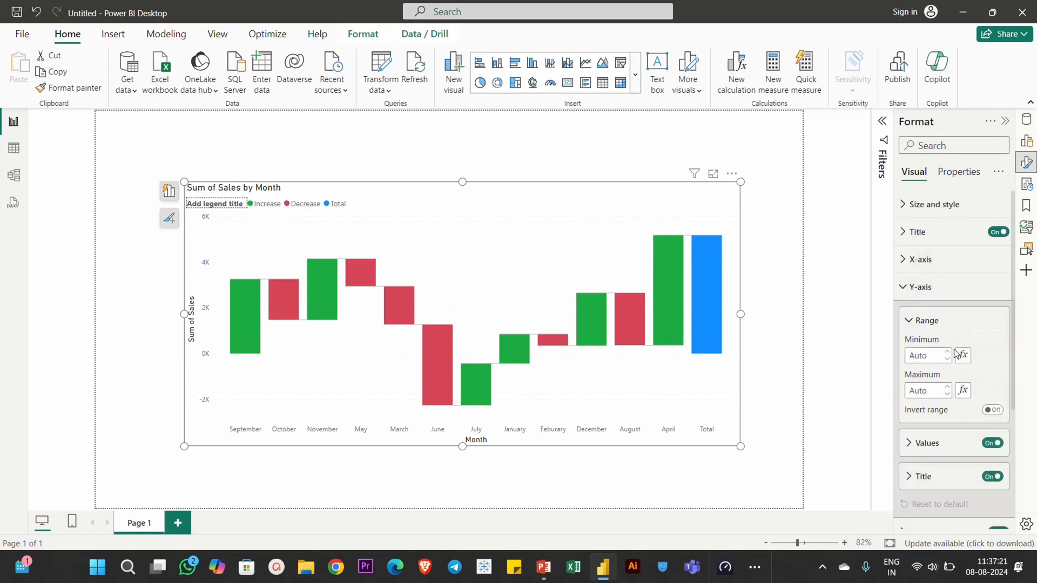
{"action": "scroll", "coordinate": [939, 324], "scroll_direction": "down", "scroll_amount": 2}
{"action": "left_click", "coordinate": [933, 309]}
{"action": "left_click", "coordinate": [935, 312]}
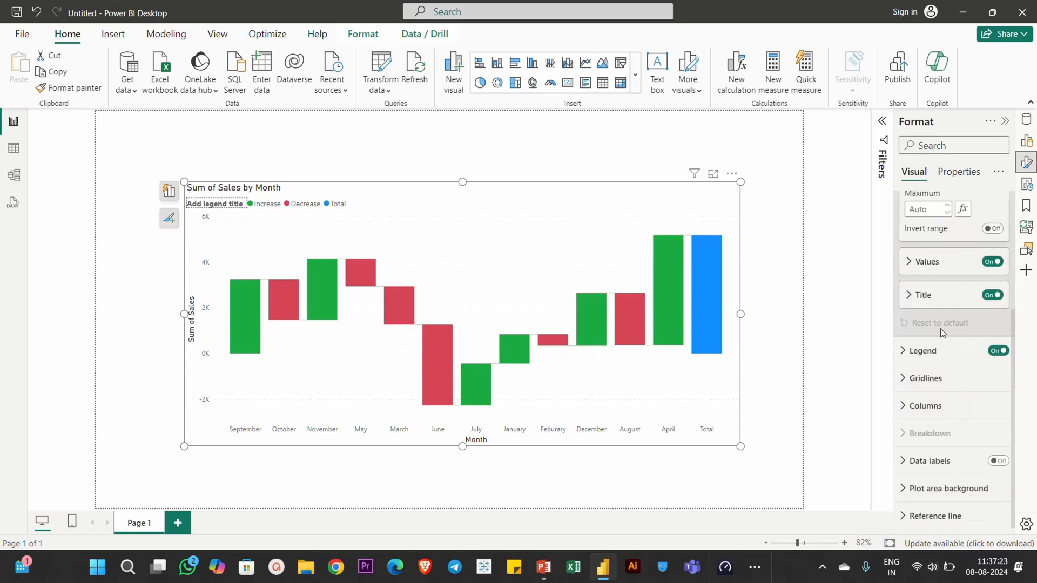
{"action": "left_click", "coordinate": [926, 294]}
{"action": "left_click", "coordinate": [926, 295]}
{"action": "scroll", "coordinate": [945, 308], "scroll_direction": "up", "scroll_amount": 3}
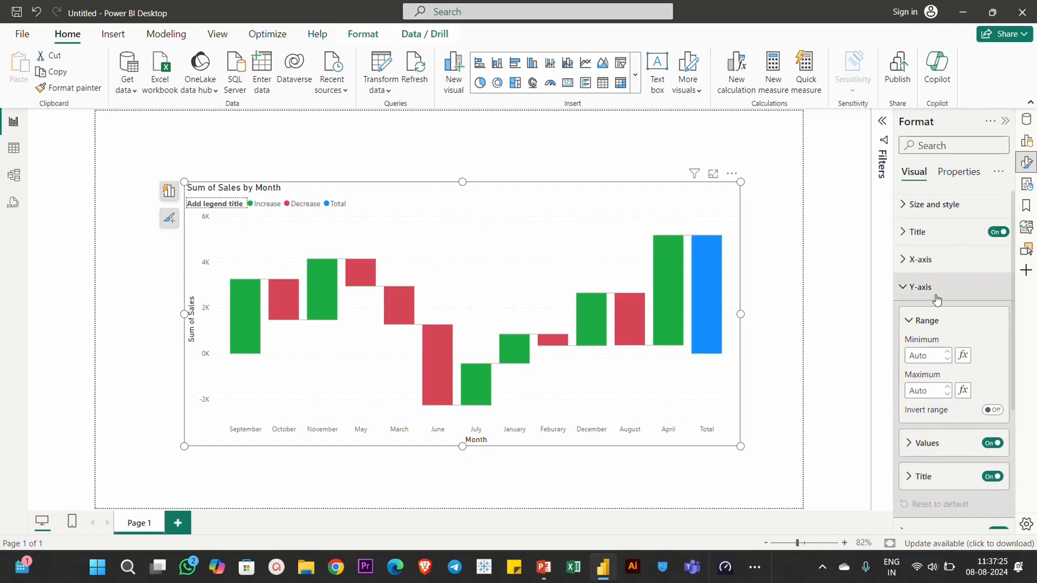
{"action": "left_click", "coordinate": [932, 287]}
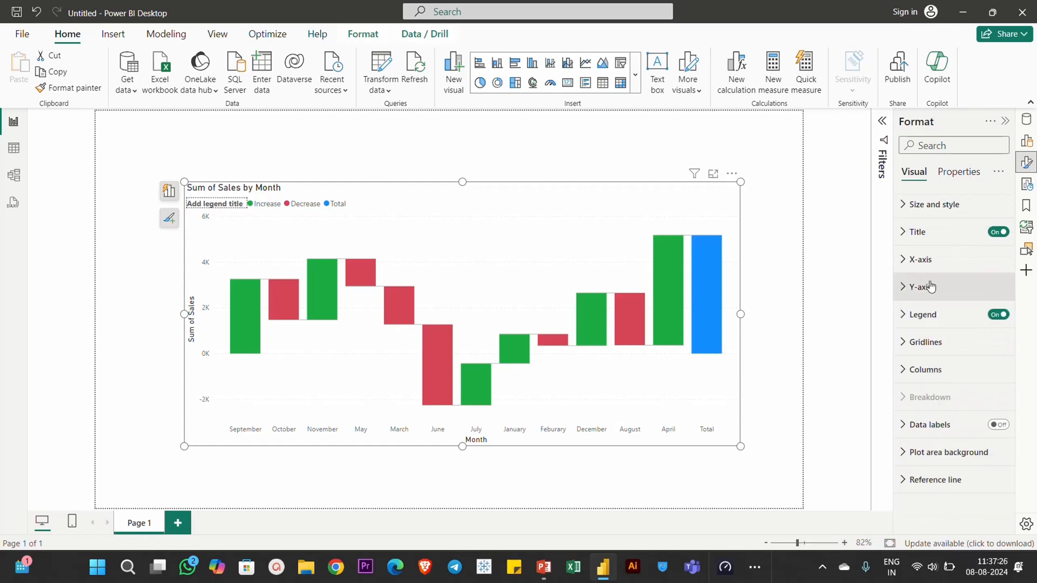
{"action": "left_click", "coordinate": [926, 342]}
{"action": "left_click", "coordinate": [927, 344]}
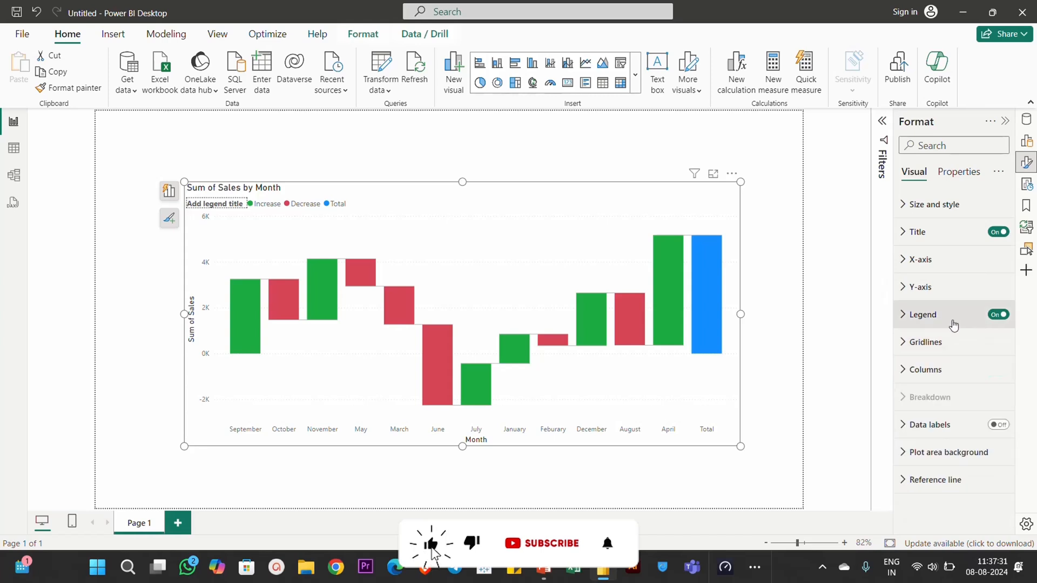
Change the color of the waterfall chart's Total column to light gray.
{"action": "left_click", "coordinate": [924, 371]}
{"action": "scroll", "coordinate": [924, 372], "scroll_direction": "down", "scroll_amount": 3}
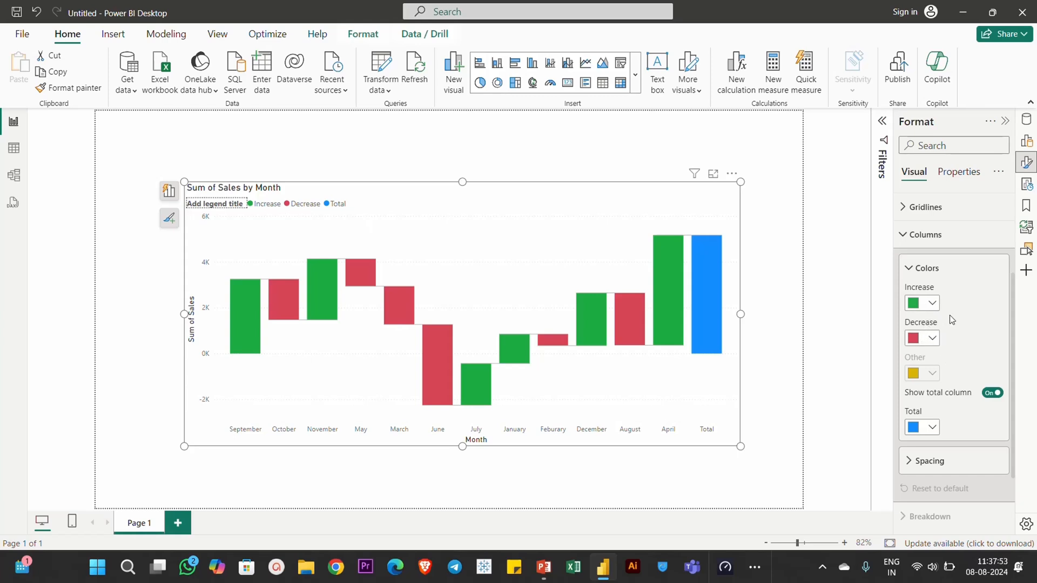
{"action": "left_click", "coordinate": [934, 430]}
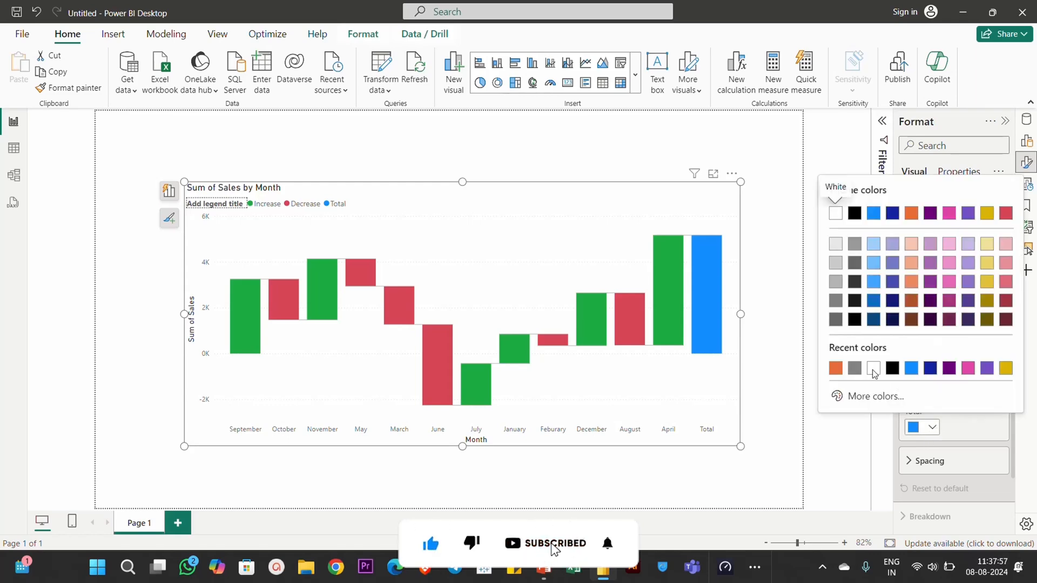
{"action": "left_click", "coordinate": [835, 281]}
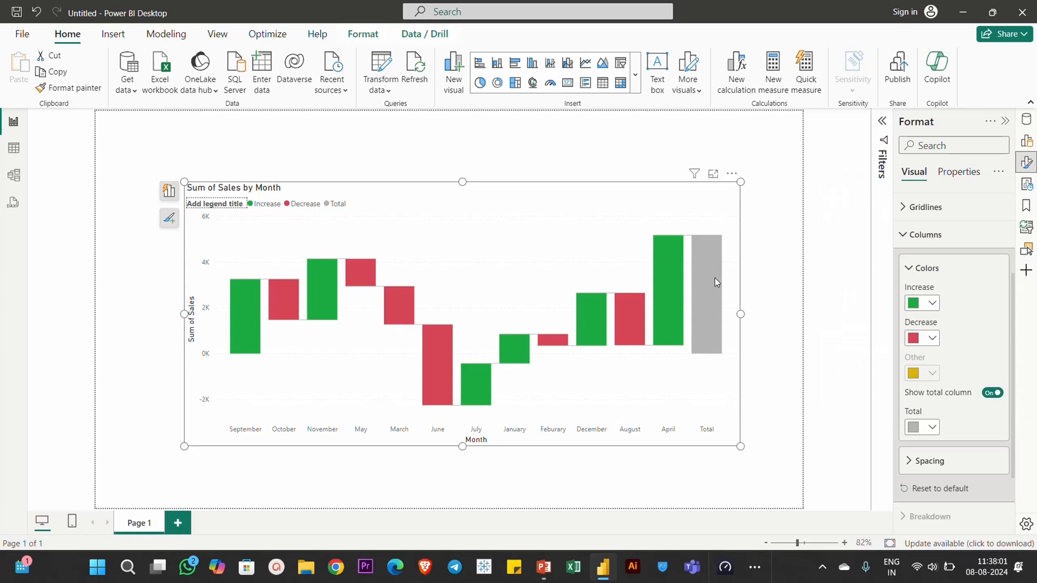
{"action": "mouse_move", "coordinate": [714, 278]}
Set the column spacing between categories to 14%.
{"action": "scroll", "coordinate": [966, 395], "scroll_direction": "down", "scroll_amount": 2}
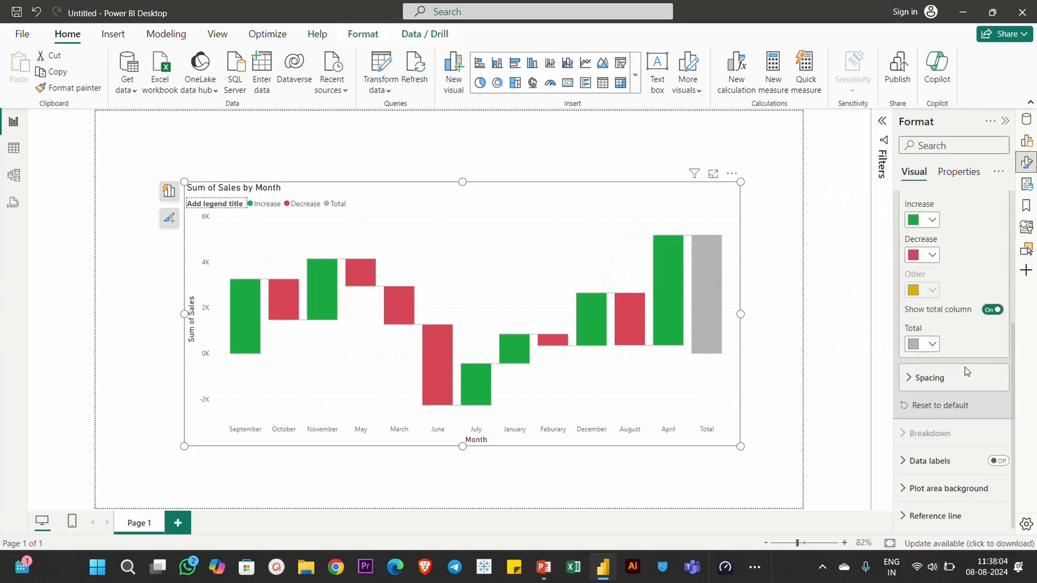
{"action": "left_click", "coordinate": [938, 382]}
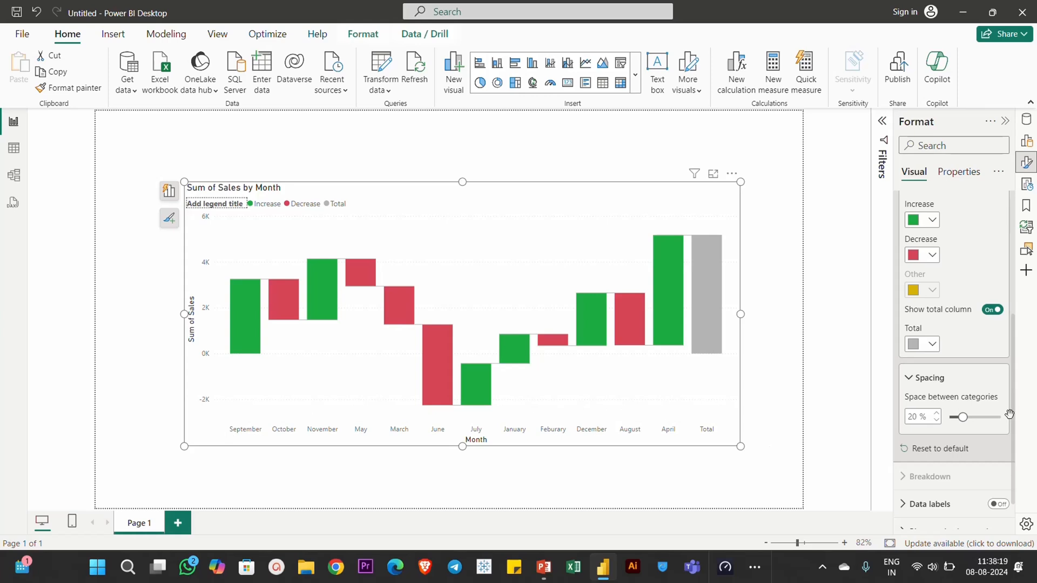
{"action": "left_click_drag", "start_coordinate": [965, 417], "coordinate": [991, 419]}
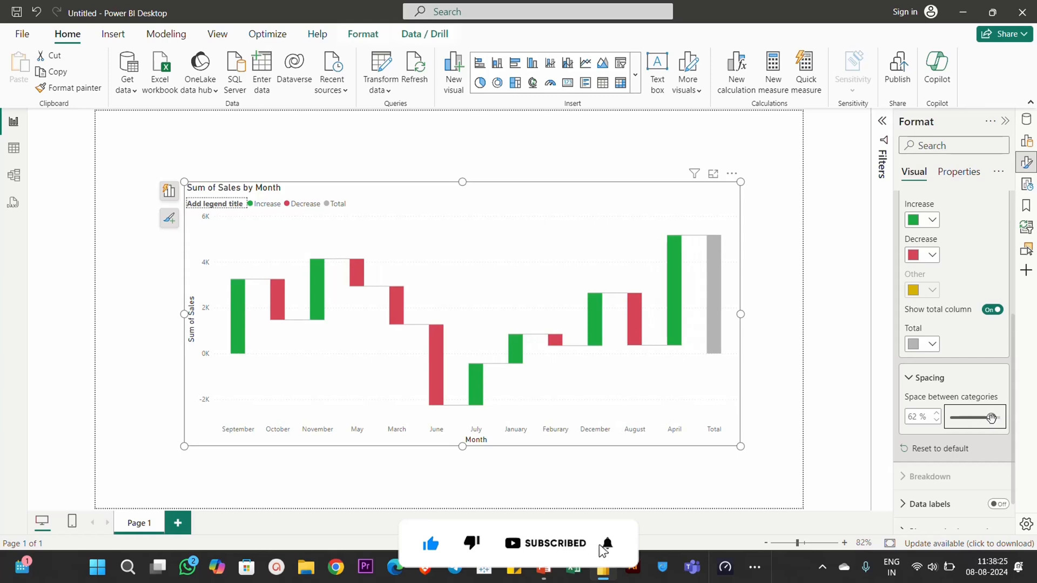
{"action": "mouse_move", "coordinate": [991, 419]}
{"action": "left_mouse_down"}
{"action": "mouse_move", "coordinate": [960, 418]}
{"action": "mouse_move", "coordinate": [992, 418]}
{"action": "left_mouse_up"}
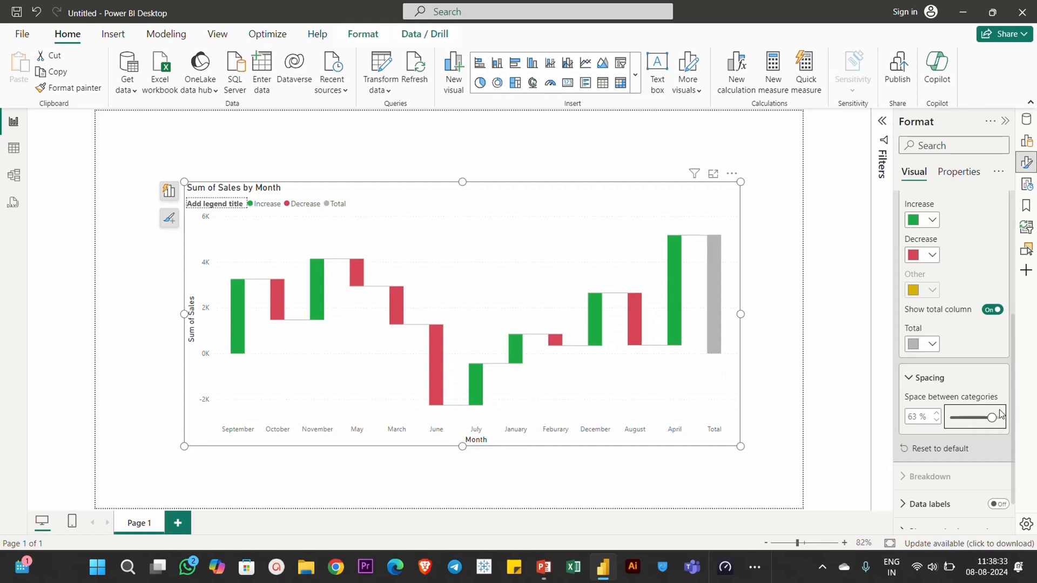
{"action": "left_click_drag", "start_coordinate": [992, 417], "coordinate": [958, 417]}
Turn on data labels for the waterfall chart and expand their formatting settings.
{"action": "scroll", "coordinate": [950, 384], "scroll_direction": "down", "scroll_amount": 1}
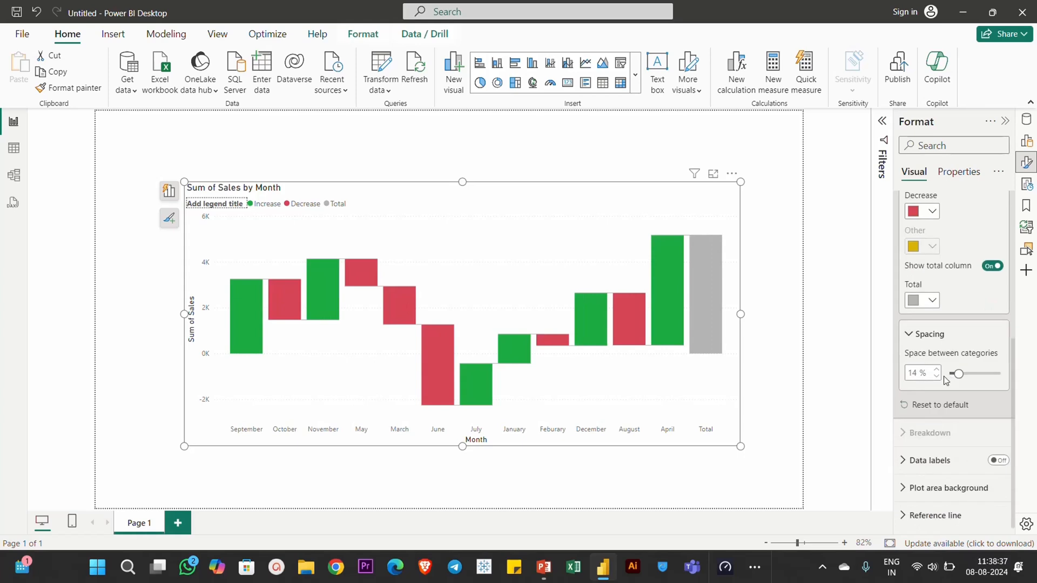
{"action": "left_click", "coordinate": [999, 461]}
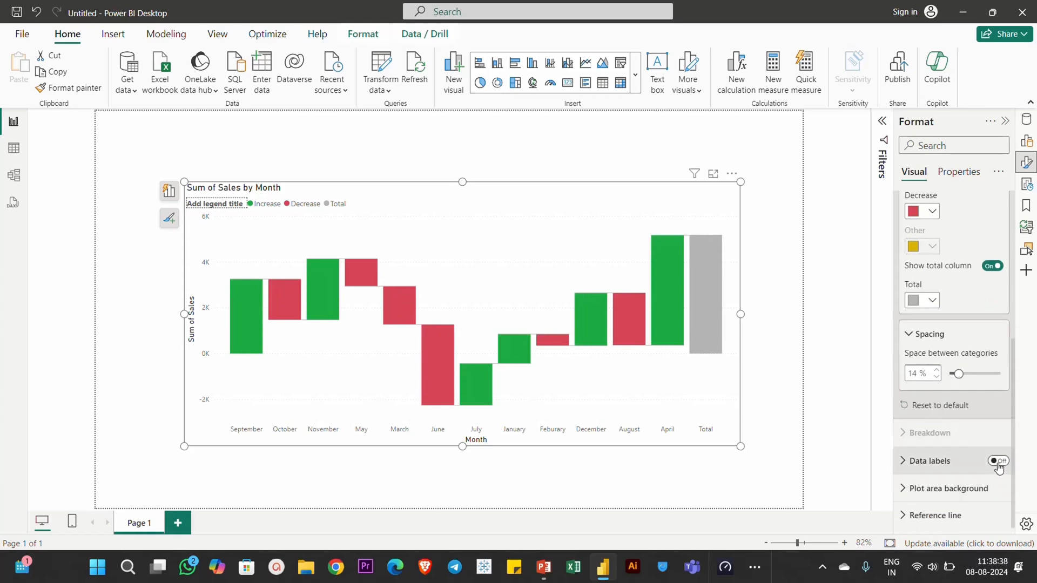
{"action": "left_click", "coordinate": [912, 460]}
{"action": "scroll", "coordinate": [949, 365], "scroll_direction": "down", "scroll_amount": 3}
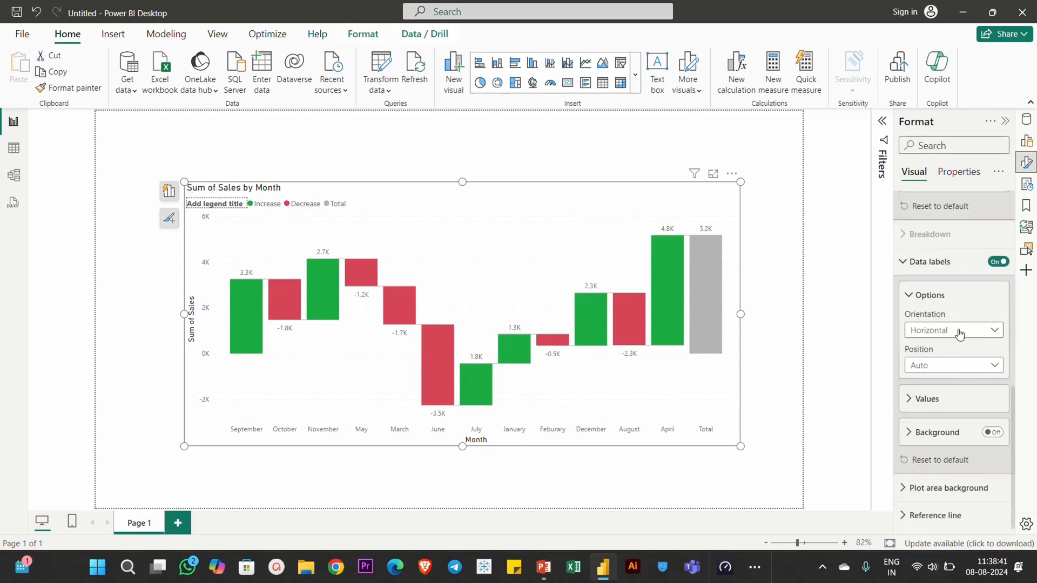
Examine the available orientation and position options for the waterfall chart's data labels.
{"action": "left_click", "coordinate": [942, 337]}
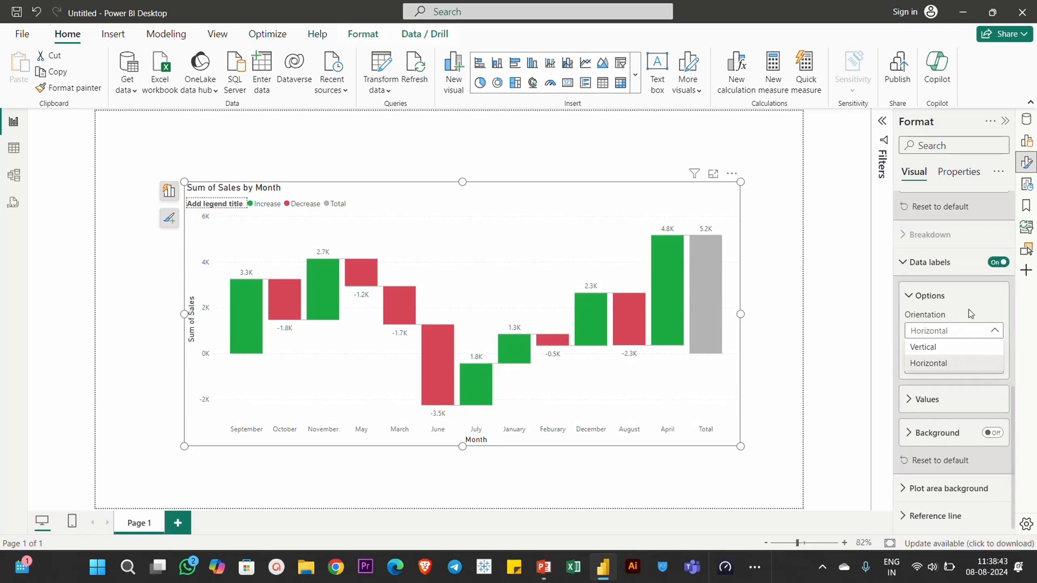
{"action": "left_click", "coordinate": [941, 365]}
{"action": "left_click", "coordinate": [941, 366]}
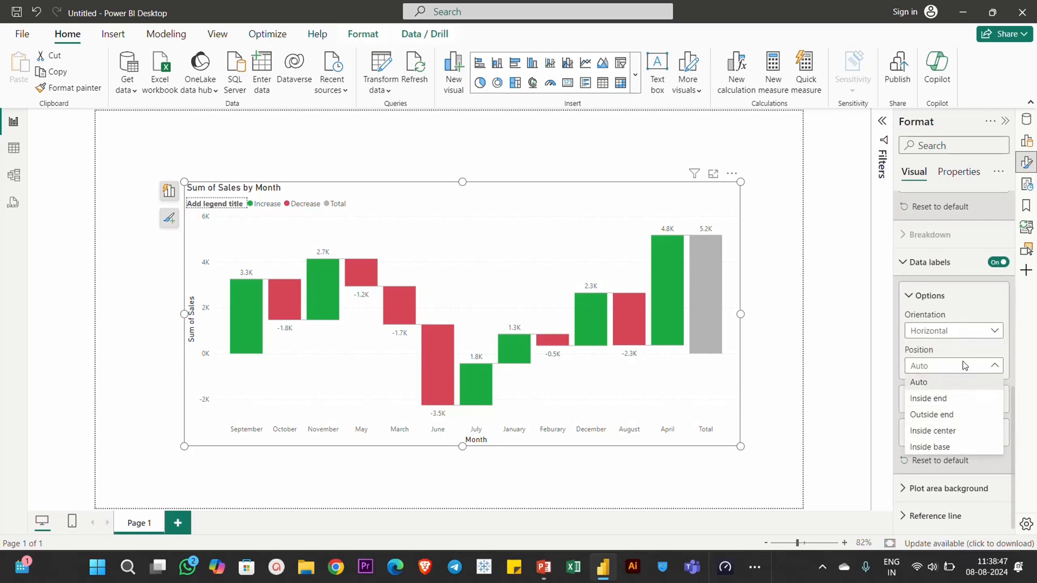
{"action": "left_click", "coordinate": [952, 366]}
Set the data label values to font size 12 and color them orange.
{"action": "left_click", "coordinate": [933, 399]}
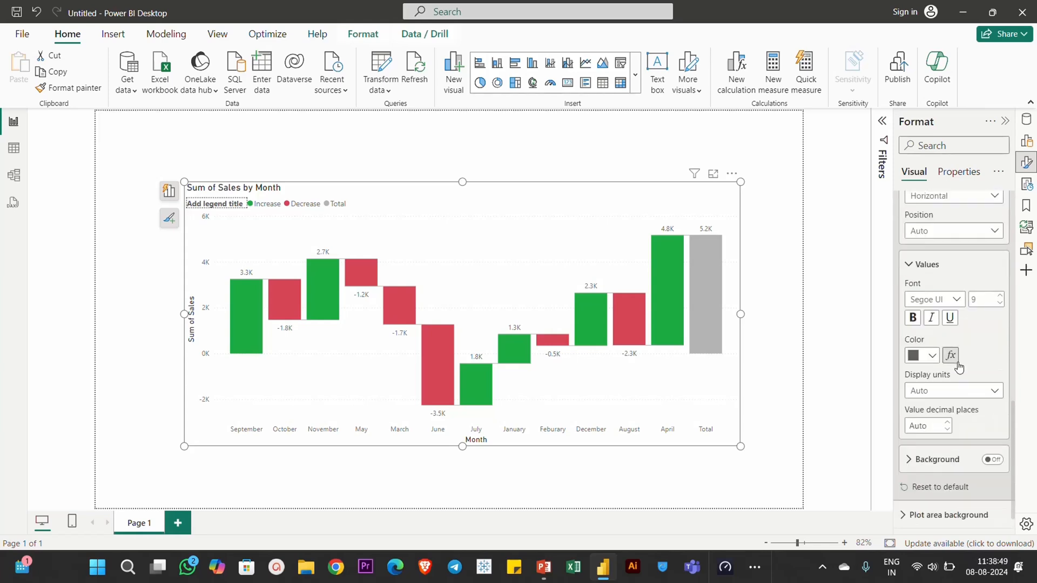
{"action": "left_click", "coordinate": [987, 299]}
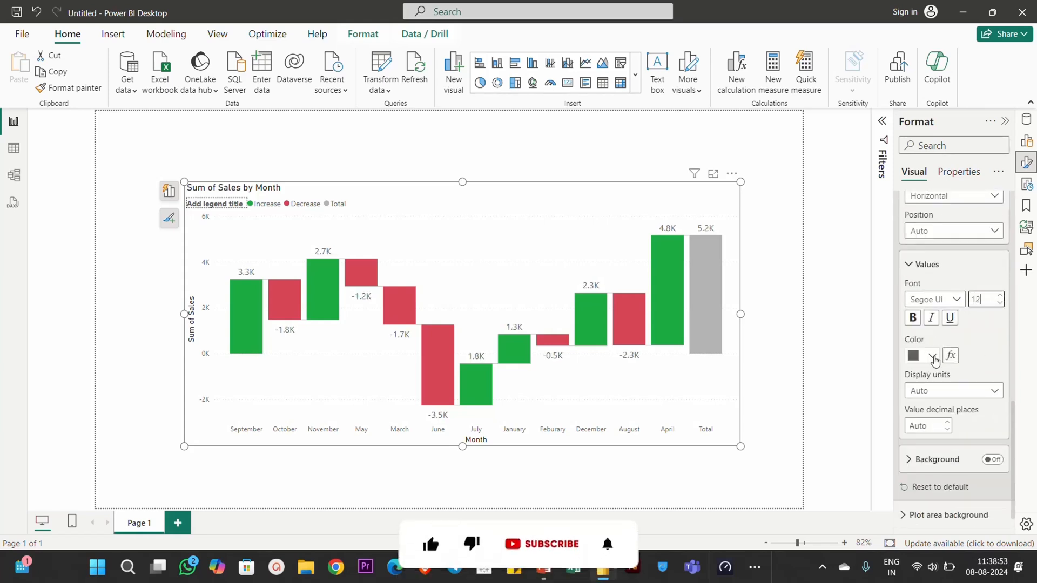
{"action": "left_click", "coordinate": [933, 356]}
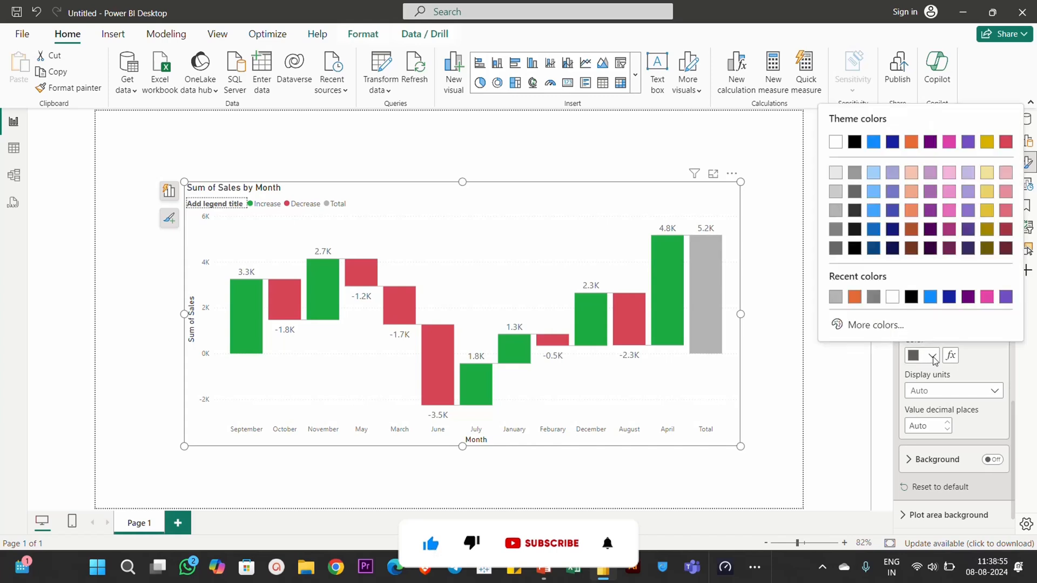
{"action": "left_click", "coordinate": [854, 297]}
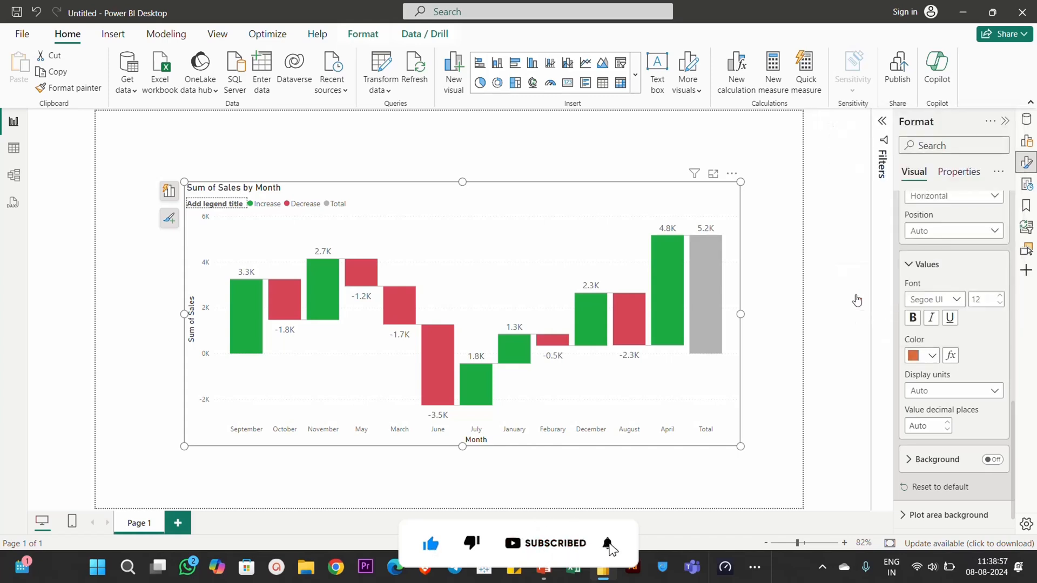
Set the display units of the data label values to None.
{"action": "left_click", "coordinate": [944, 392]}
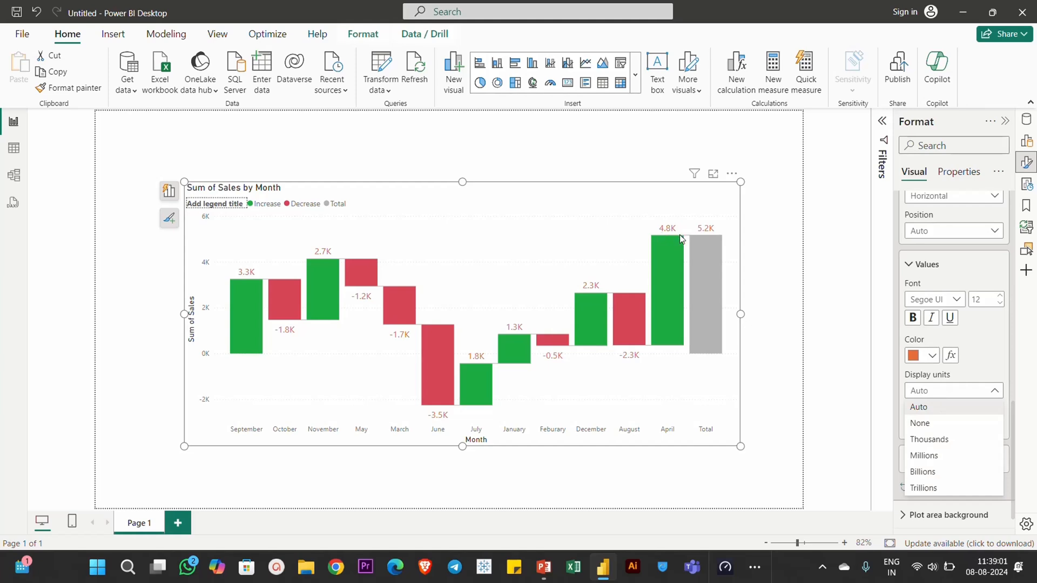
{"action": "left_click", "coordinate": [921, 425]}
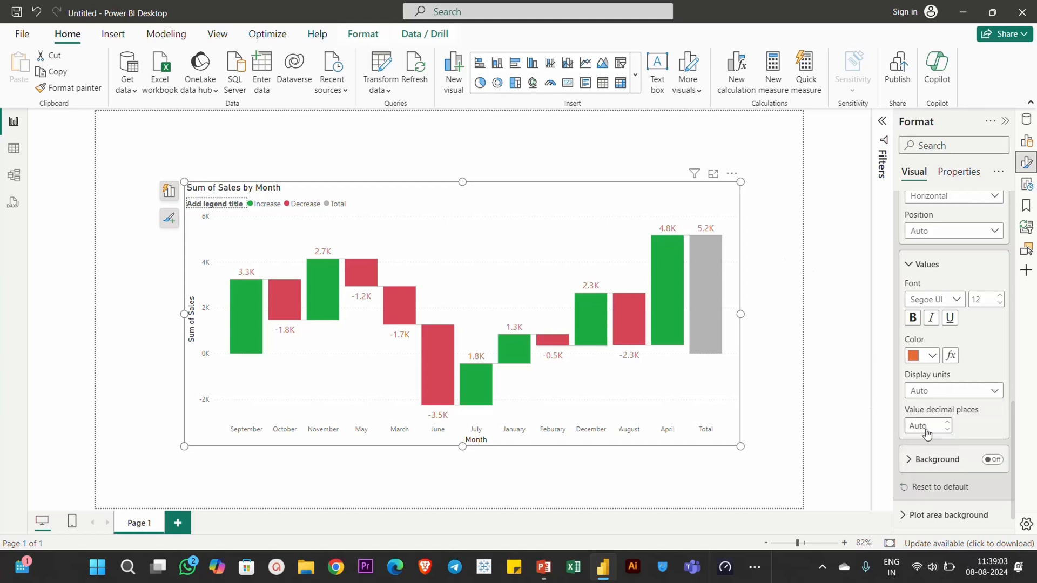
Try Millions as the data labels' display units, return to None and review the other unit choices.
{"action": "left_click", "coordinate": [950, 392]}
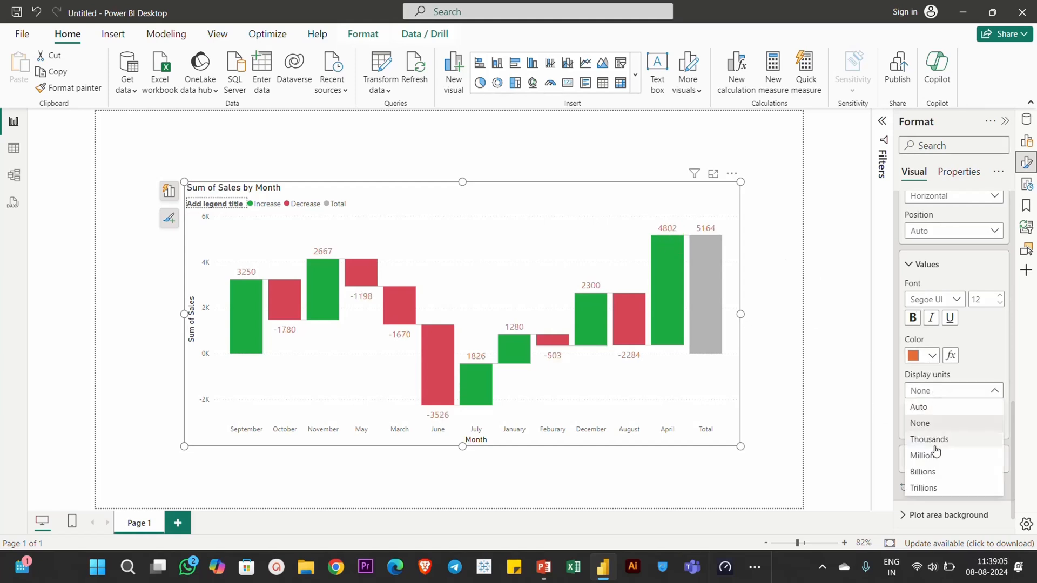
{"action": "left_click", "coordinate": [929, 456]}
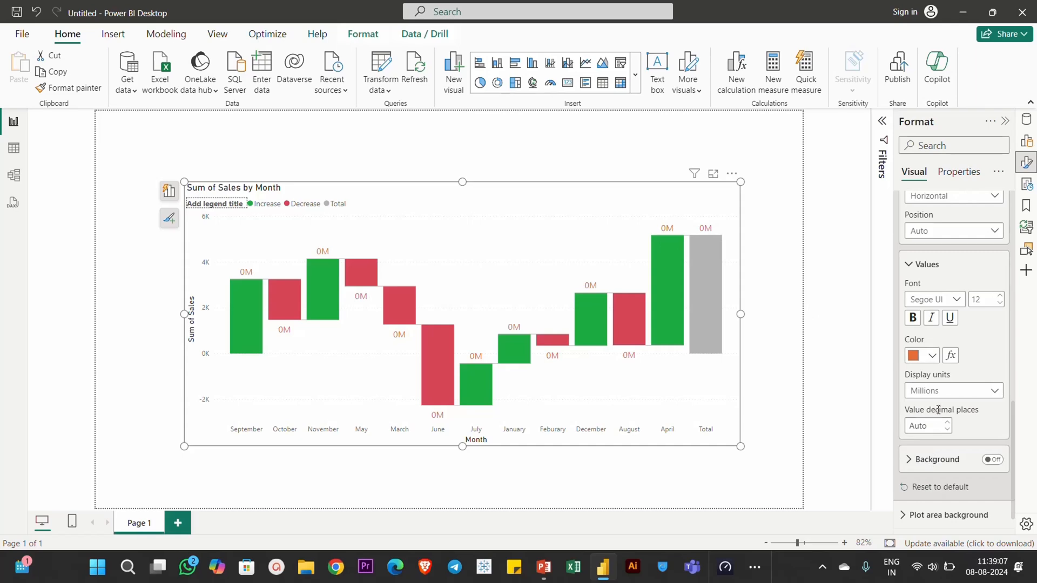
{"action": "left_click", "coordinate": [935, 392]}
{"action": "left_click", "coordinate": [929, 422]}
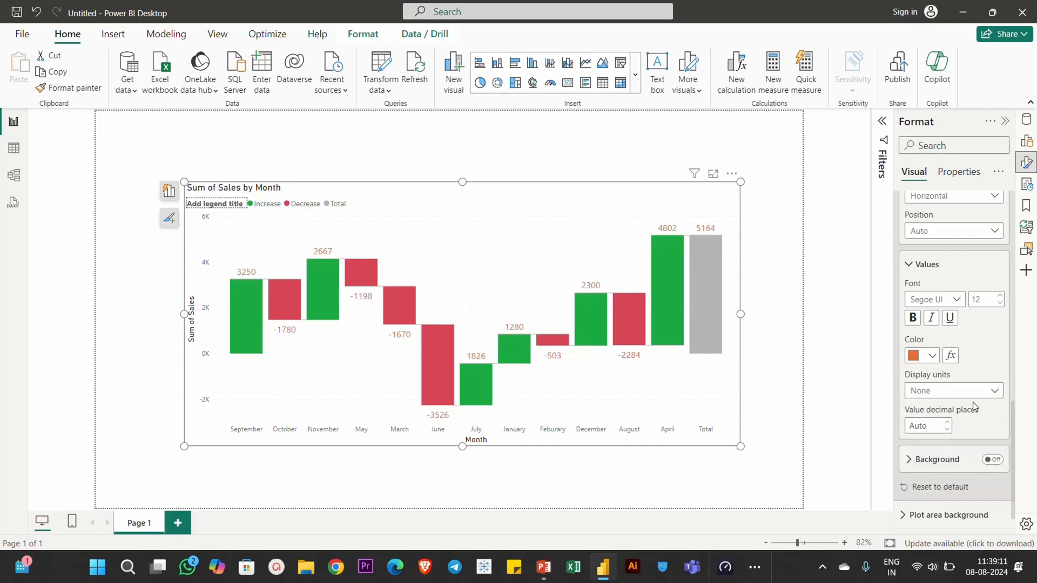
{"action": "left_click", "coordinate": [961, 392]}
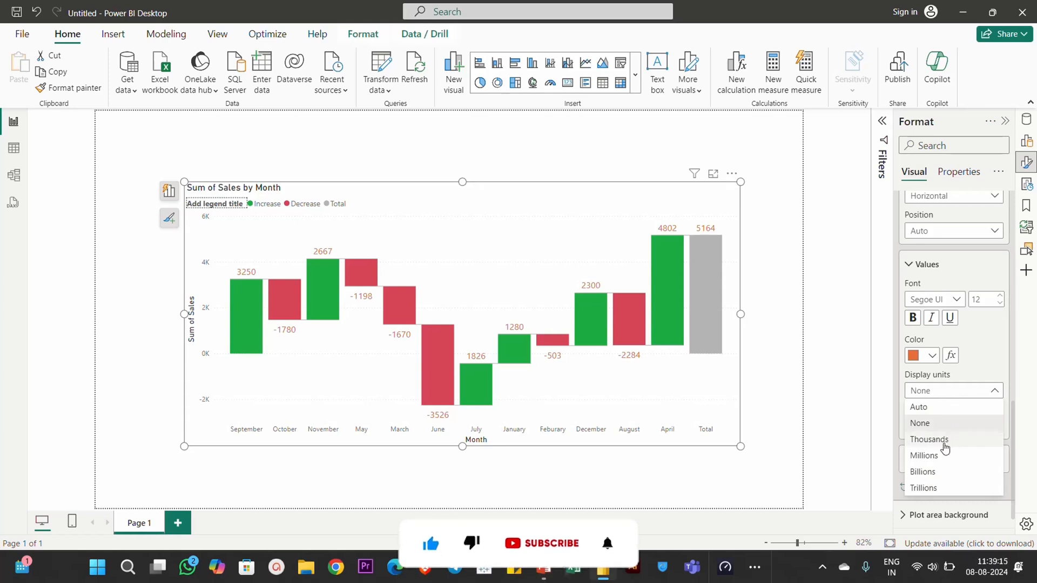
{"action": "left_click", "coordinate": [979, 371]}
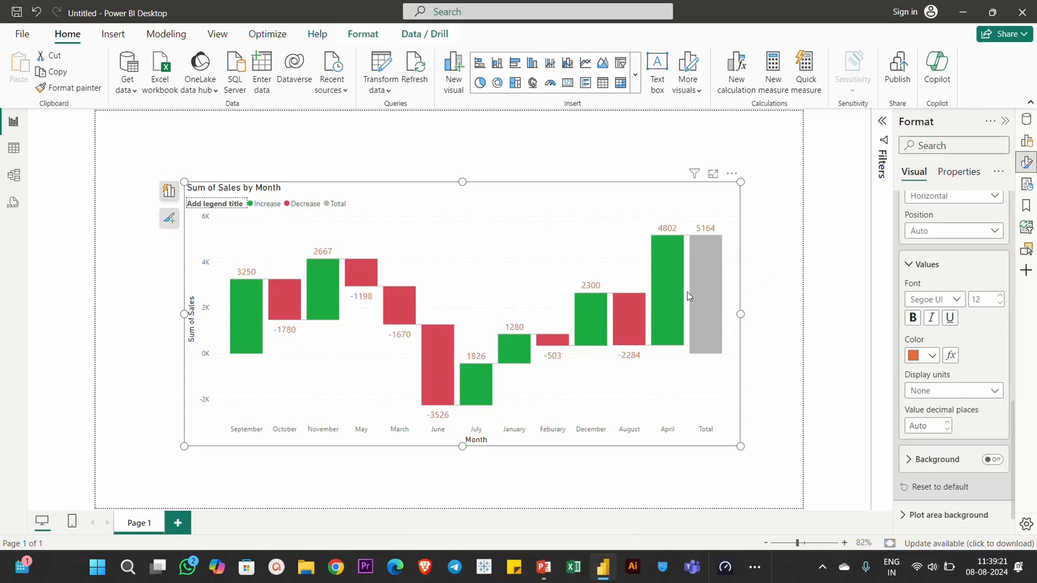
Turn on the background behind the waterfall chart's data labels.
{"action": "scroll", "coordinate": [992, 459], "scroll_direction": "down", "scroll_amount": 1}
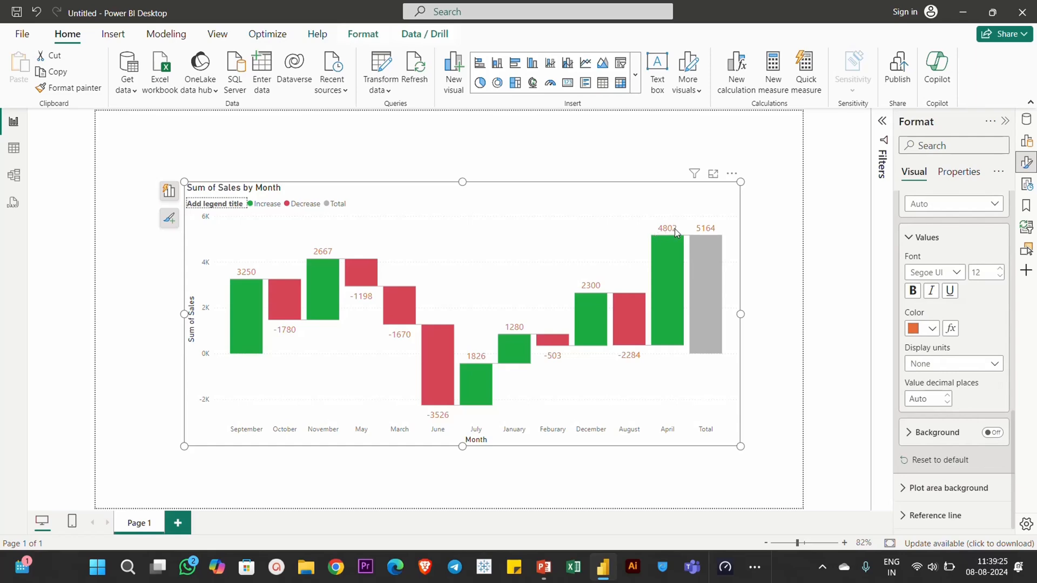
{"action": "left_click", "coordinate": [992, 432]}
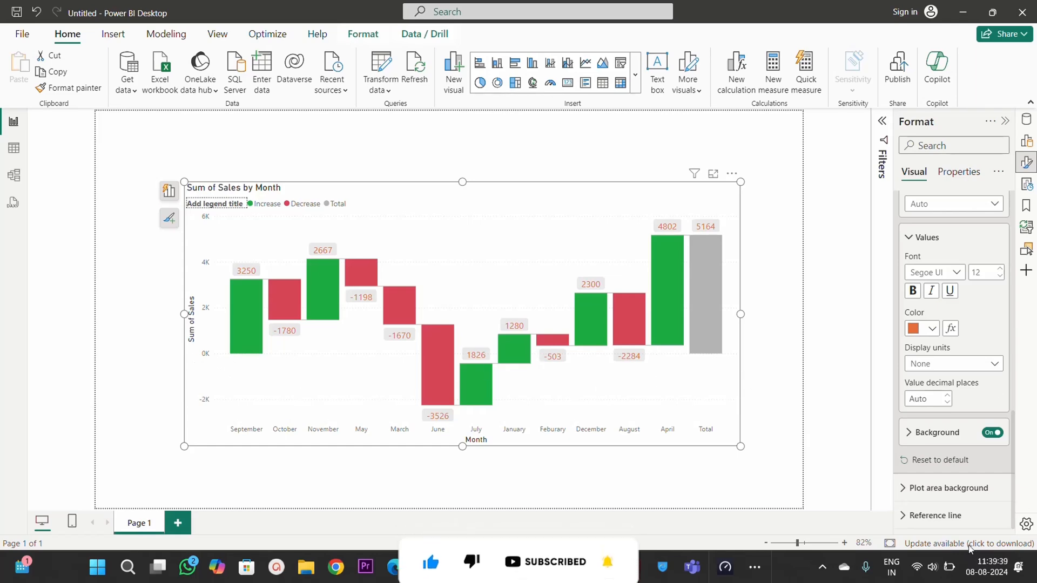
Collapse the expanded data label and column formatting sections and deselect the waterfall chart.
{"action": "scroll", "coordinate": [953, 426], "scroll_direction": "up", "scroll_amount": 5}
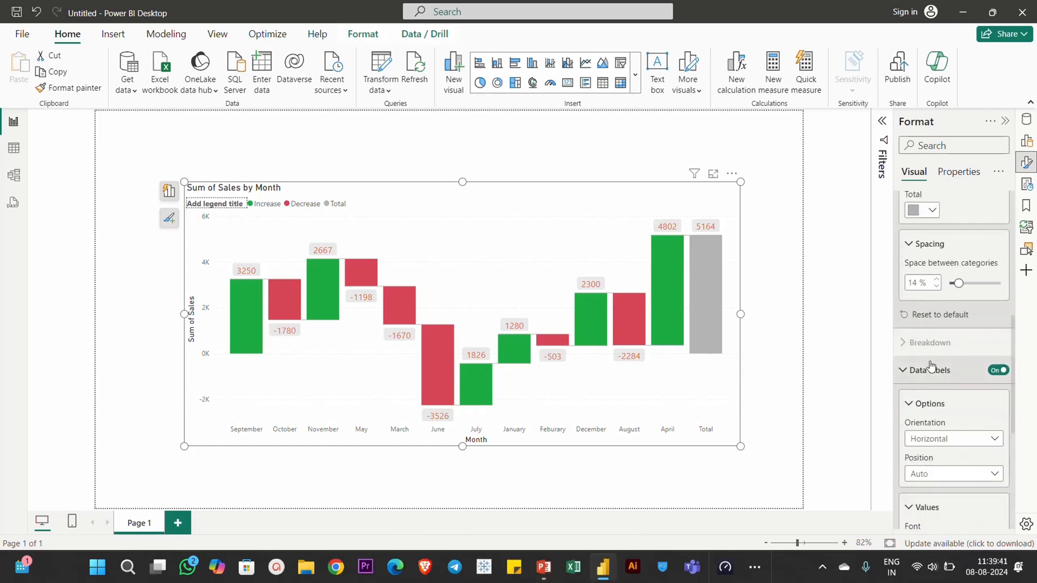
{"action": "left_click", "coordinate": [930, 370]}
{"action": "scroll", "coordinate": [933, 345], "scroll_direction": "up", "scroll_amount": 3}
{"action": "left_click", "coordinate": [934, 313]}
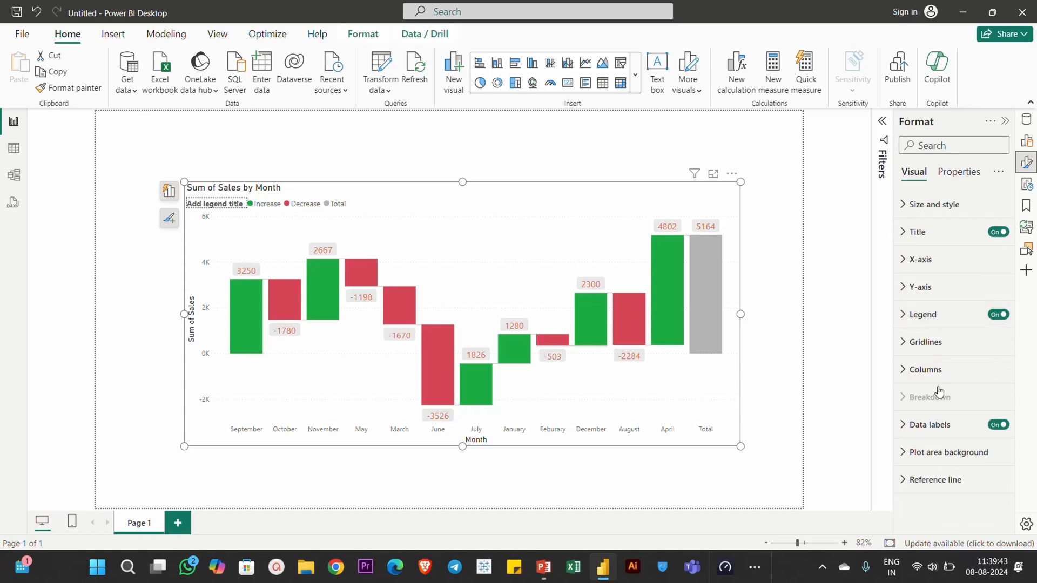
{"action": "left_click", "coordinate": [616, 164]}
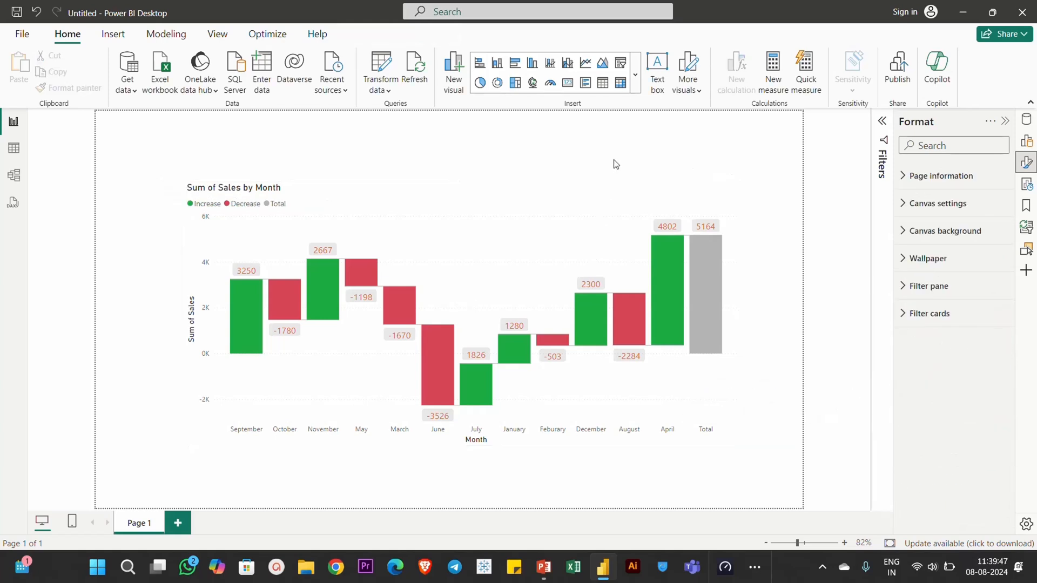